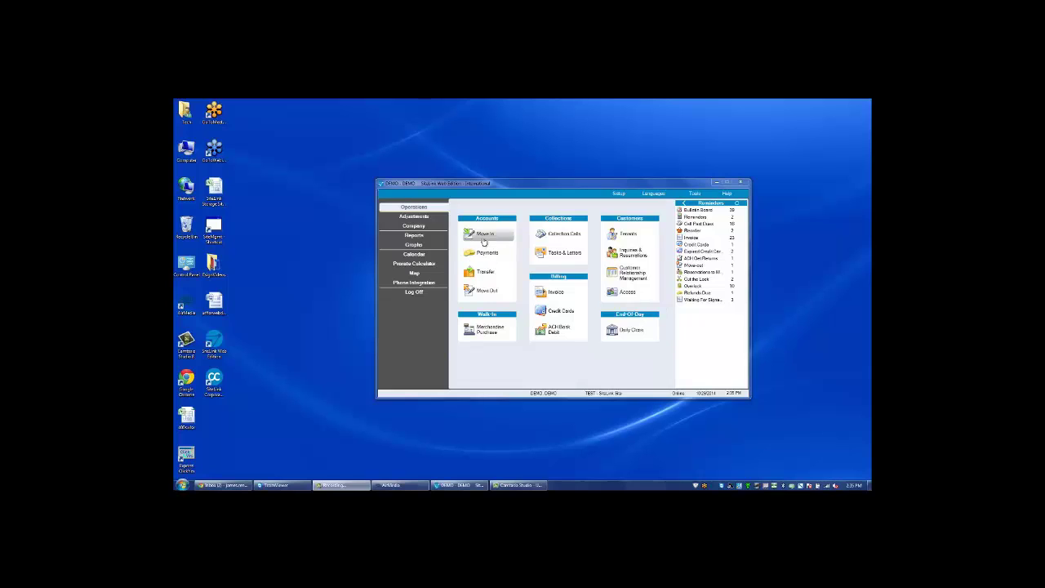
Move the selected tenant into unit RV008 and commit the transaction.
click(484, 236)
click(275, 140)
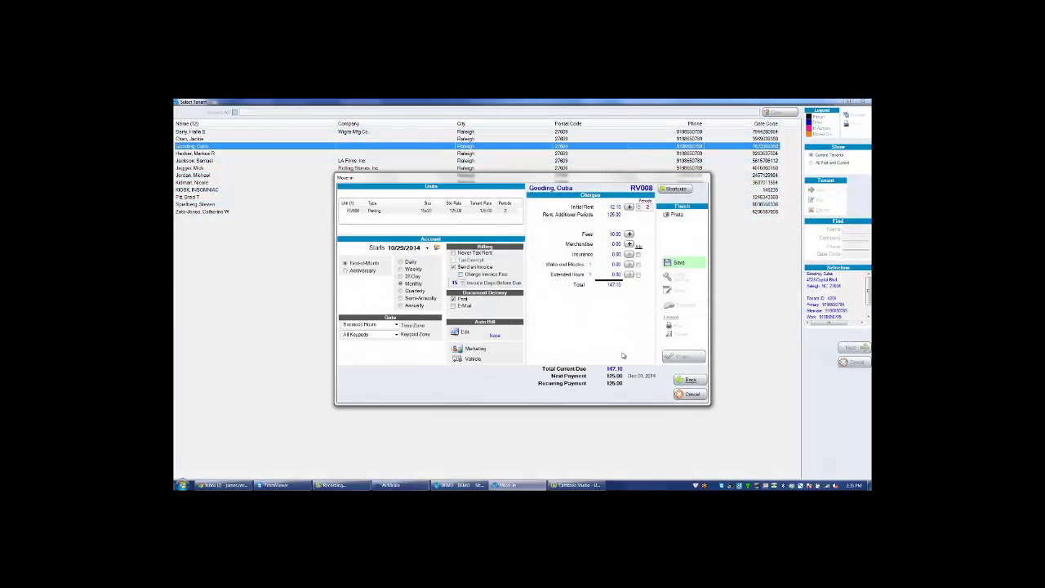
click(678, 262)
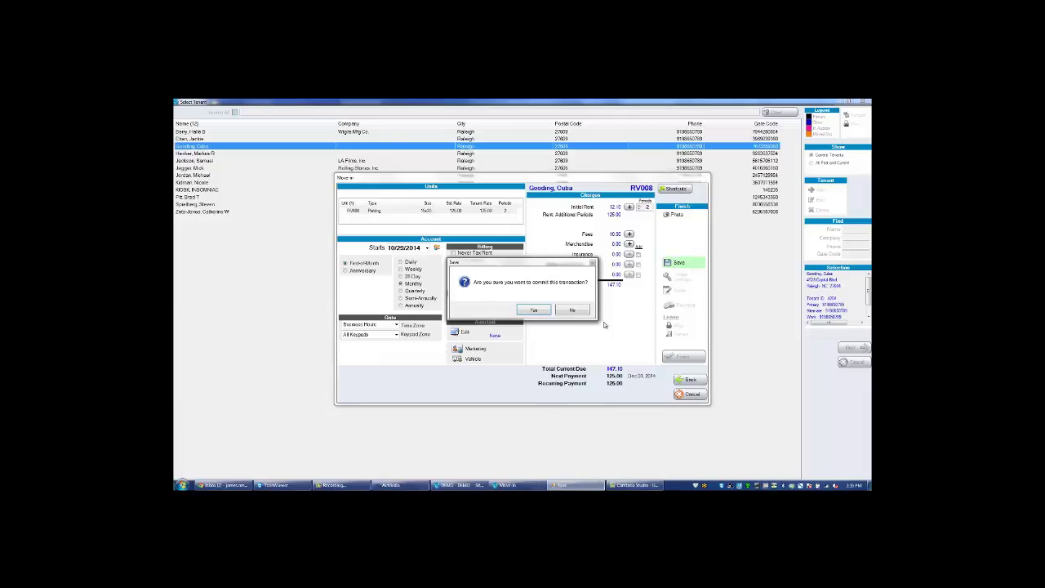
click(534, 310)
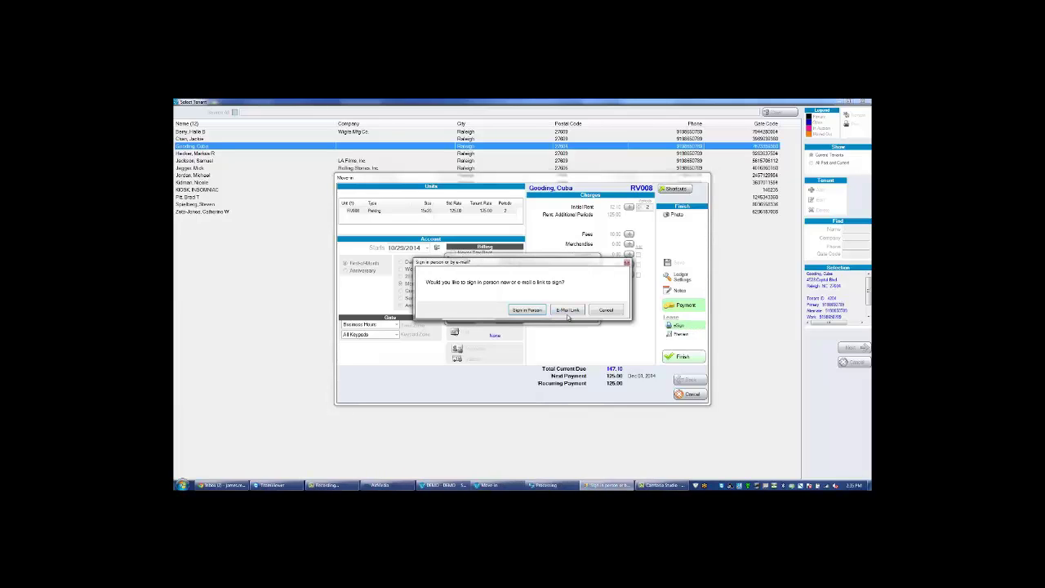
E-mail the RV008 lease signing link to the tenant's address and finish the move-in.
click(569, 310)
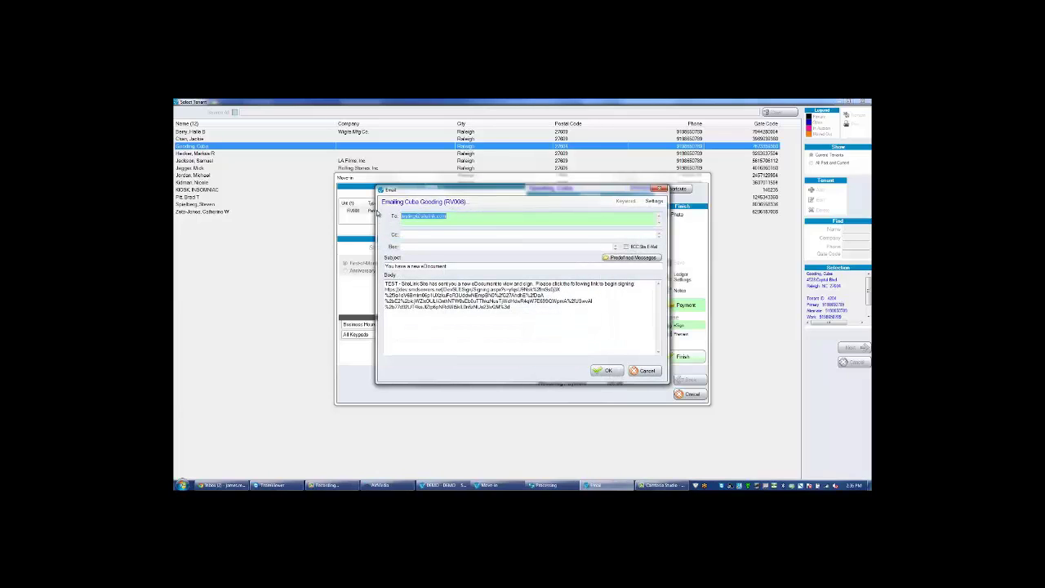
text(james)
click(607, 371)
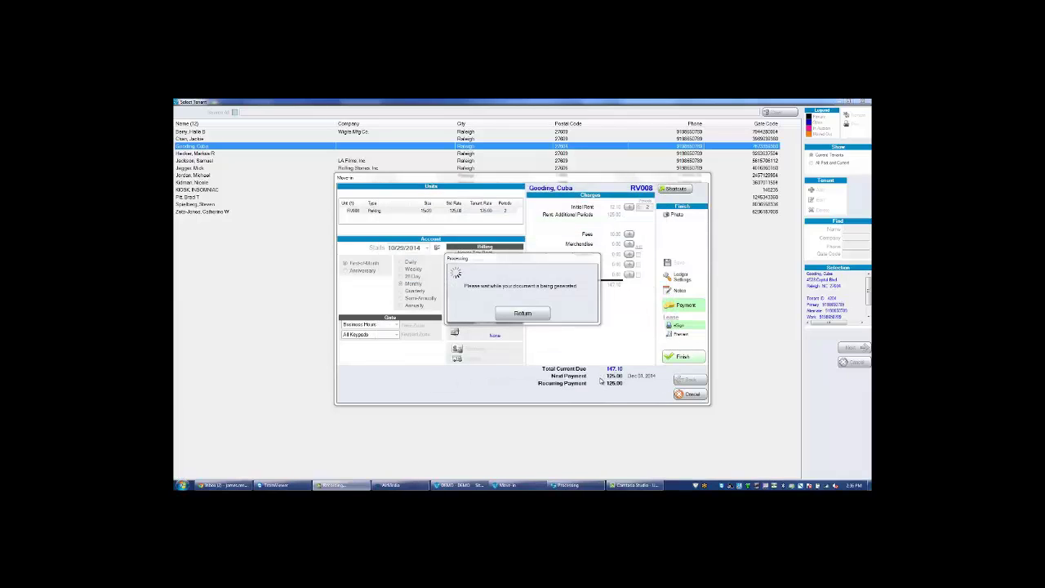
click(682, 359)
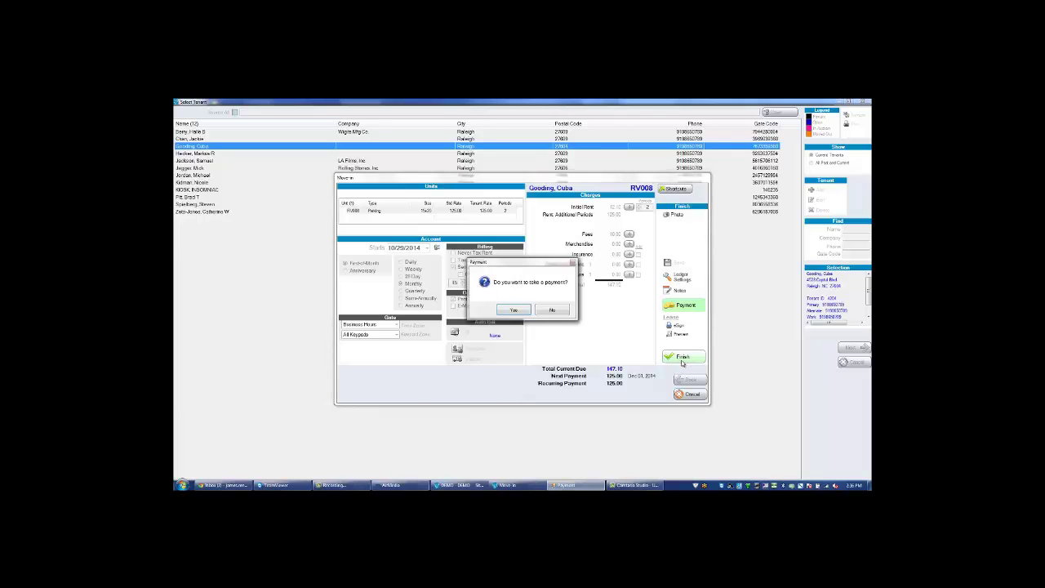
Decline taking a payment, then open the unread 'You have a new eDocument' email in Gmail.
click(552, 310)
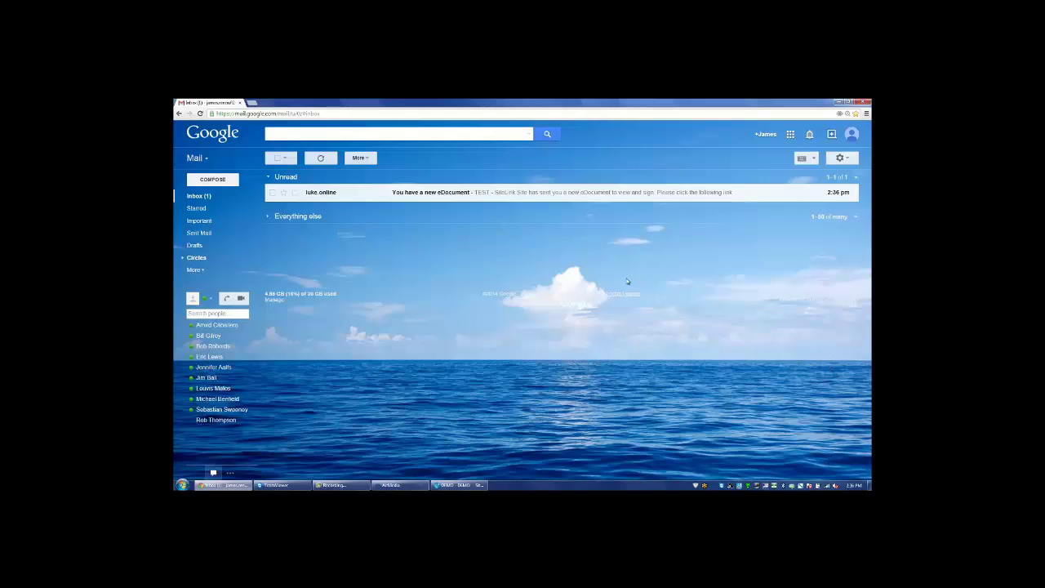
click(458, 194)
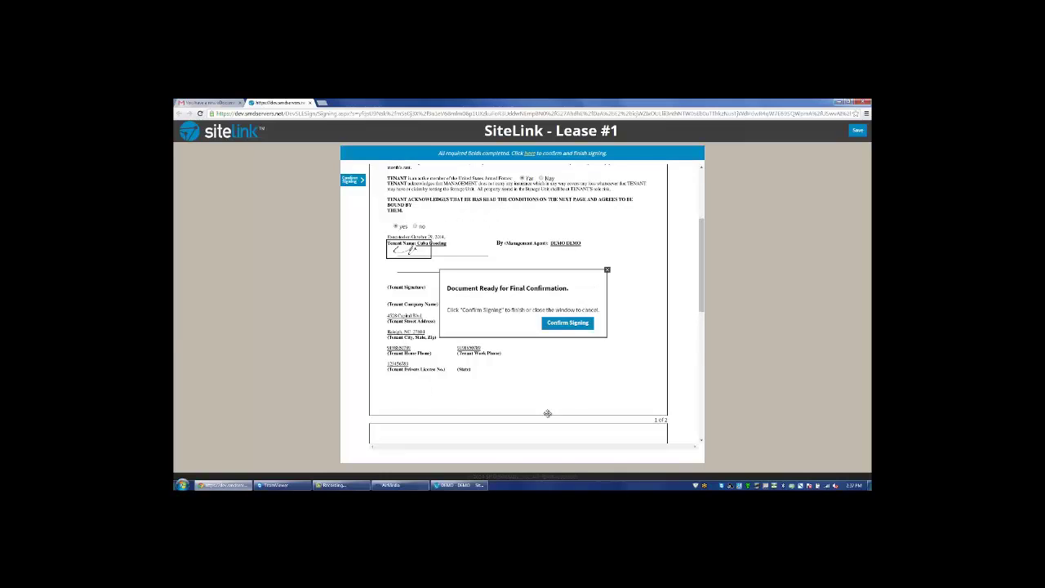
Confirm the tenant's completed signature fields on Lease #1.
click(578, 325)
Finalize the tenant's signing of Lease #1 and return to the SiteLink Web Edition window.
click(572, 324)
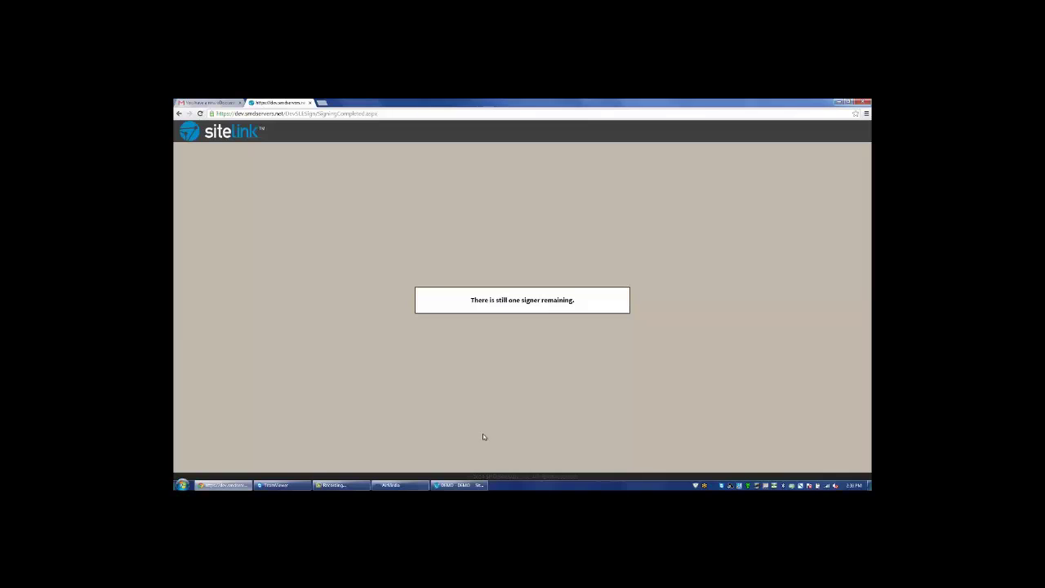
click(459, 485)
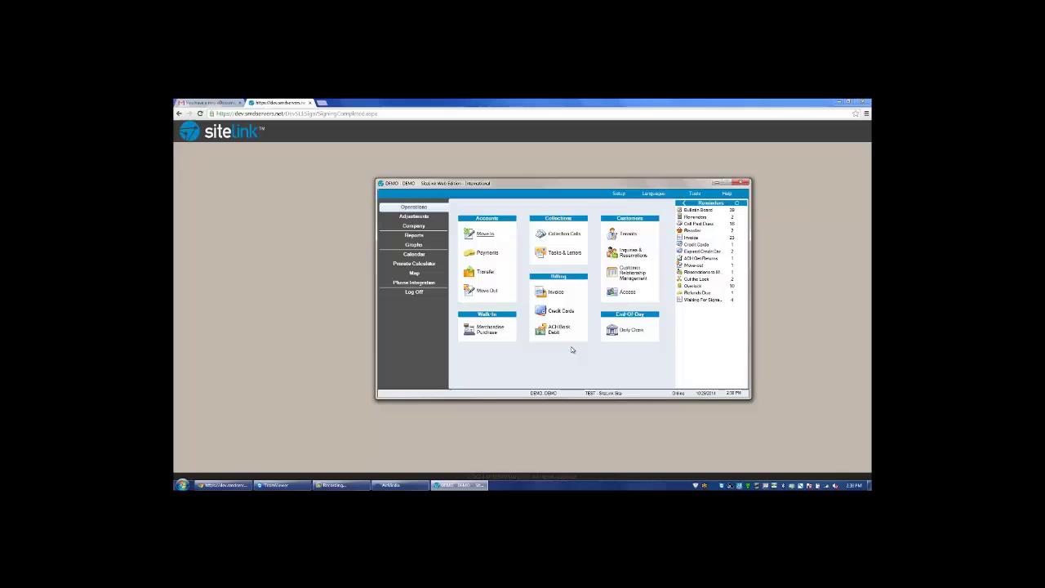
Open the eSign console from Company to see the Tenant Signed Lease #1 documents.
click(706, 300)
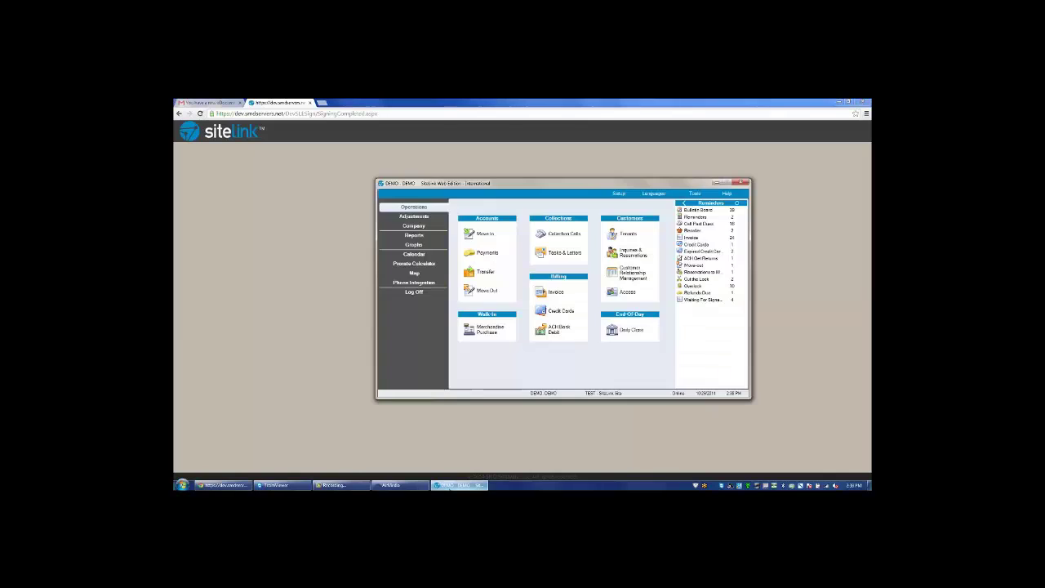
click(414, 227)
click(491, 295)
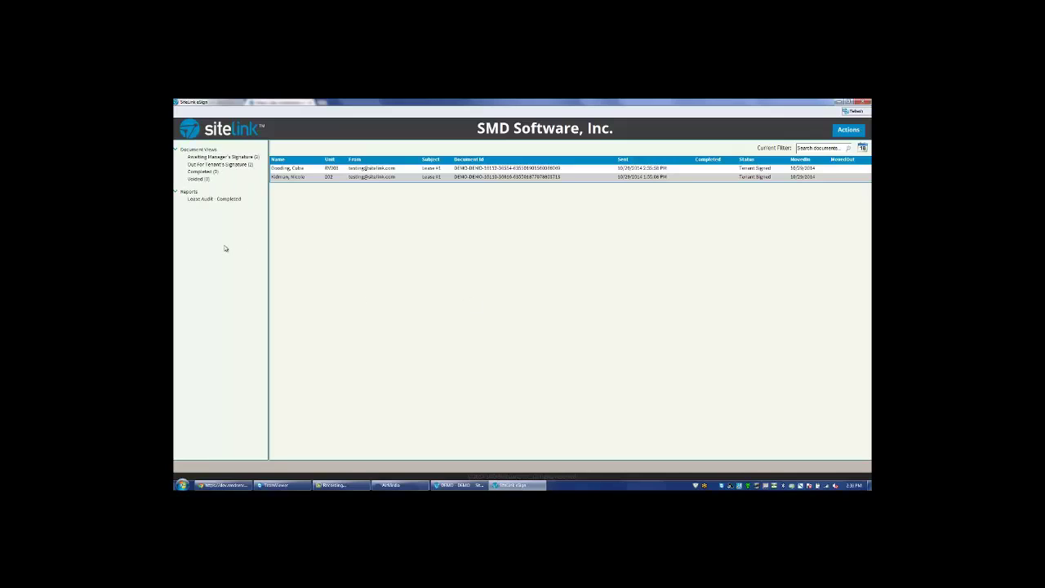
Open the RV008 lease from the Awaiting Manager's Signature list.
click(231, 158)
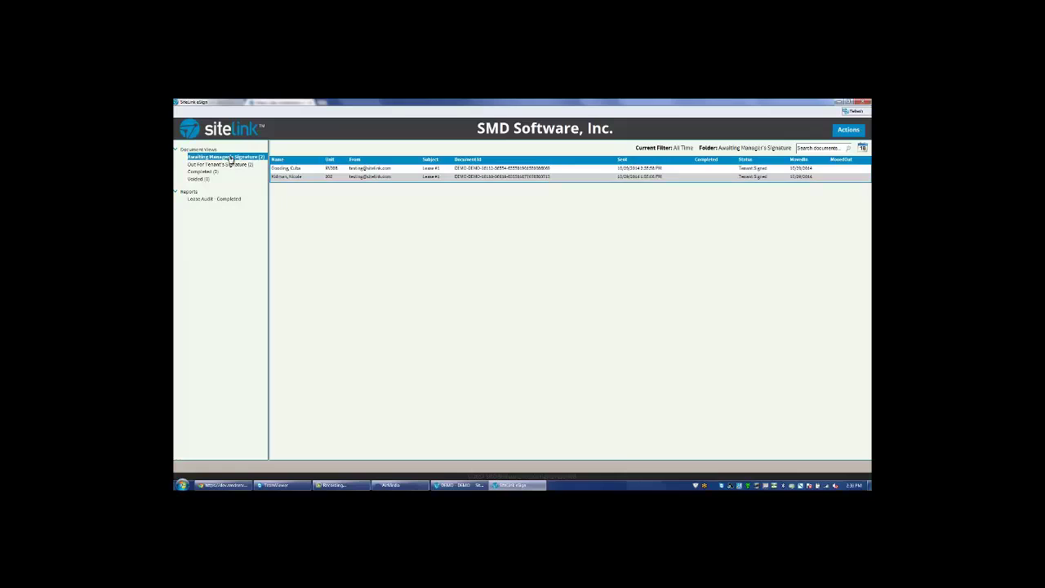
double_click(474, 172)
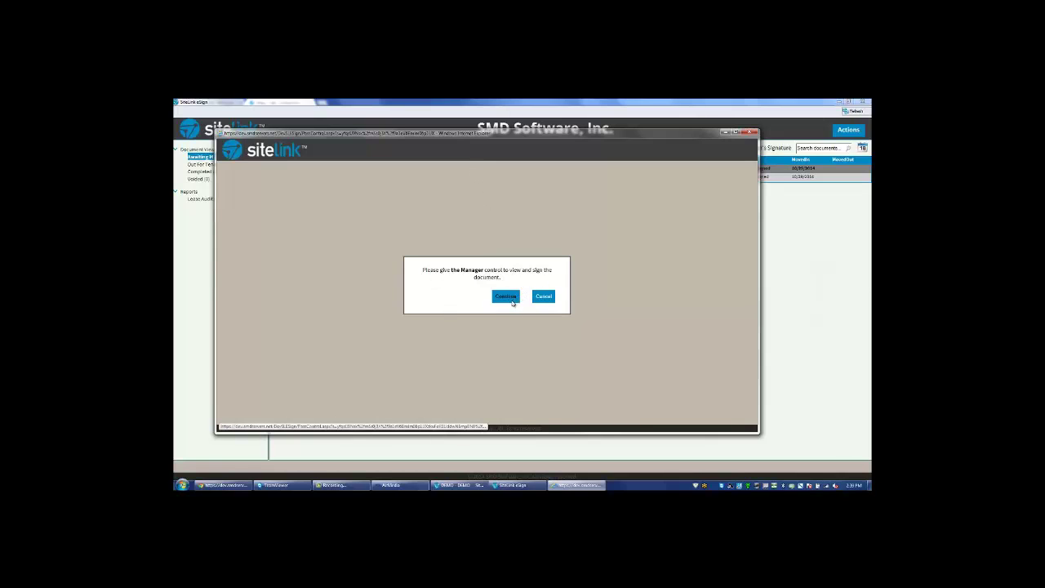
Place and accept the manager's signature on Lease #1, then confirm signing.
click(506, 297)
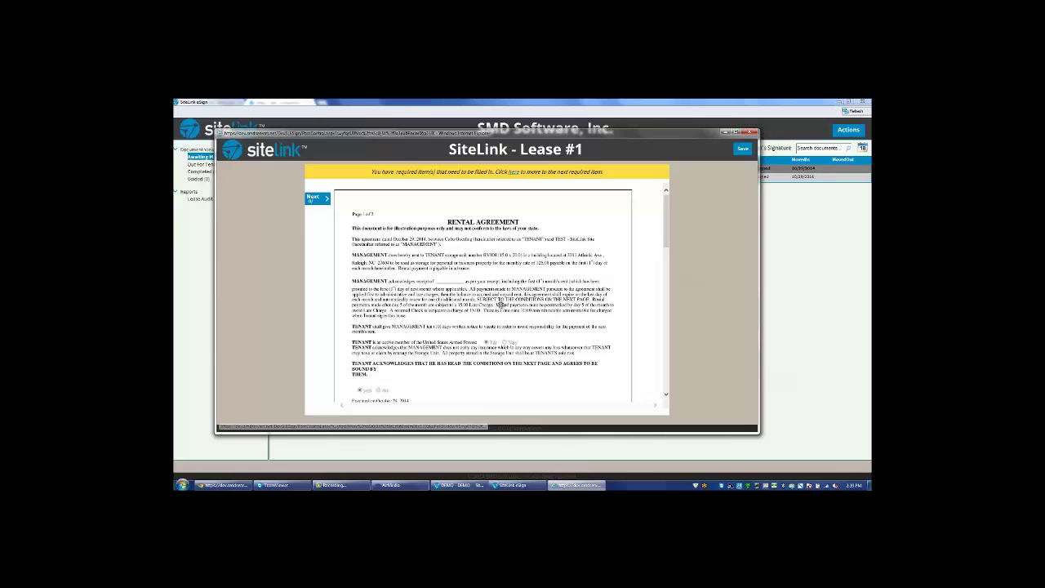
scroll(489, 300, down, 5)
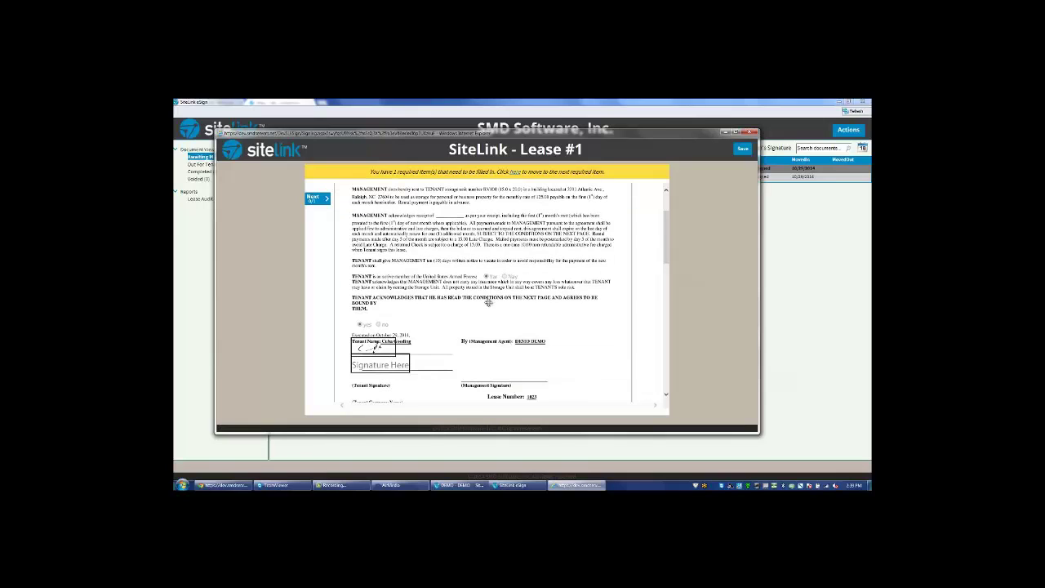
scroll(488, 300, down, 2)
click(361, 297)
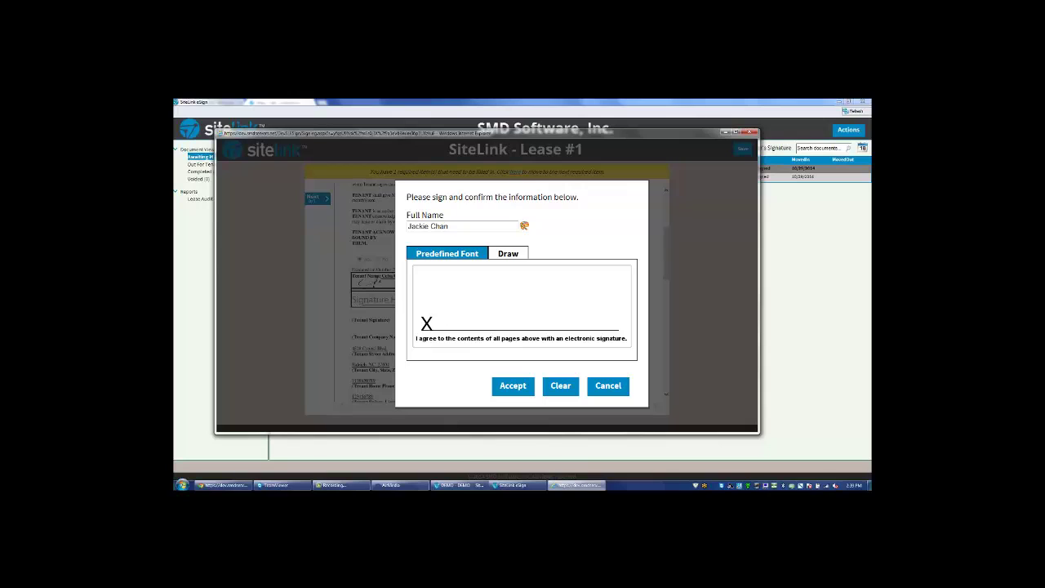
click(513, 385)
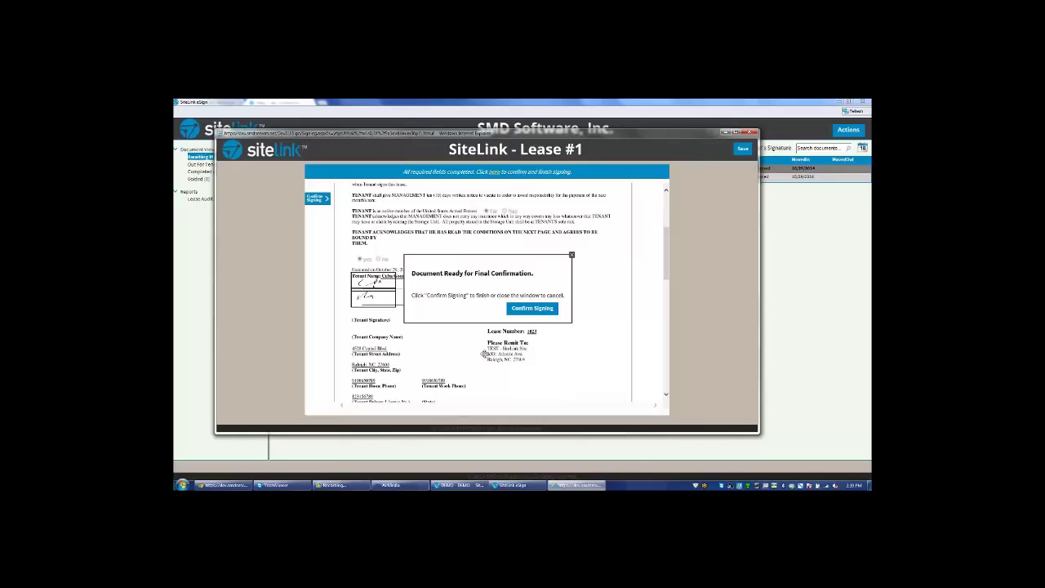
click(535, 309)
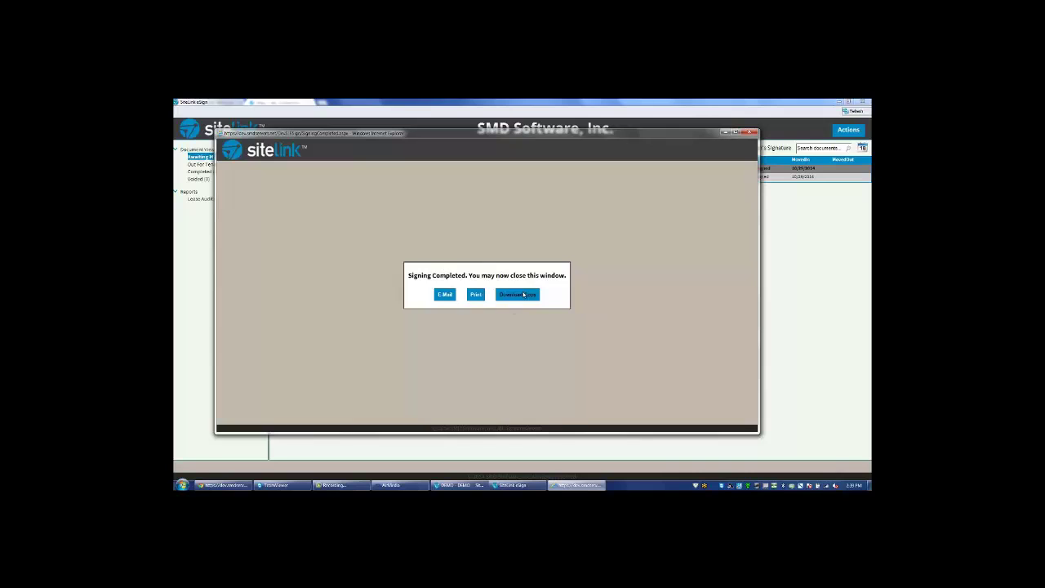
Refresh the list, check the three Completed leases, then show the two out for tenant's signature.
click(751, 132)
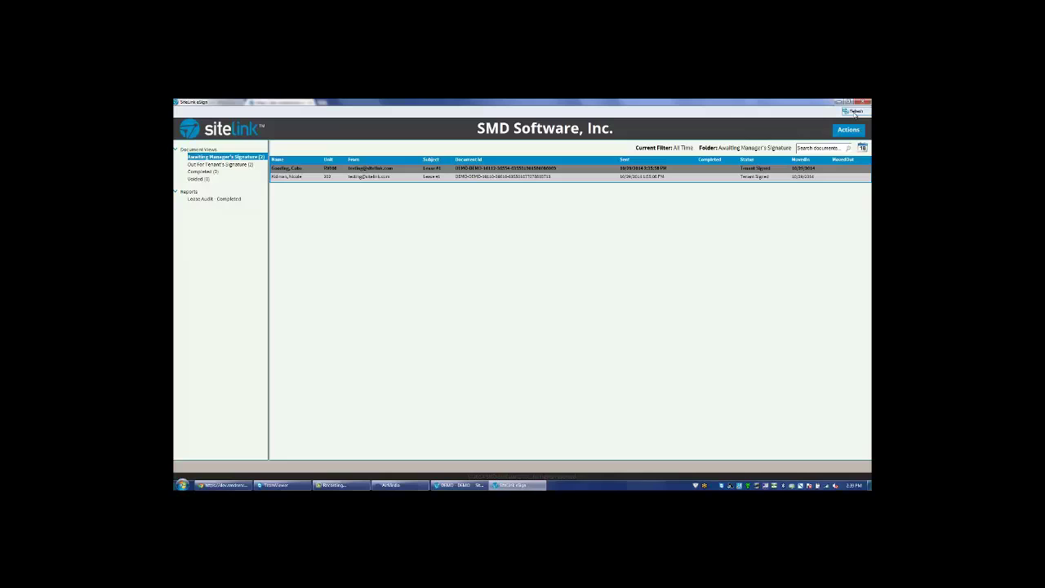
click(853, 112)
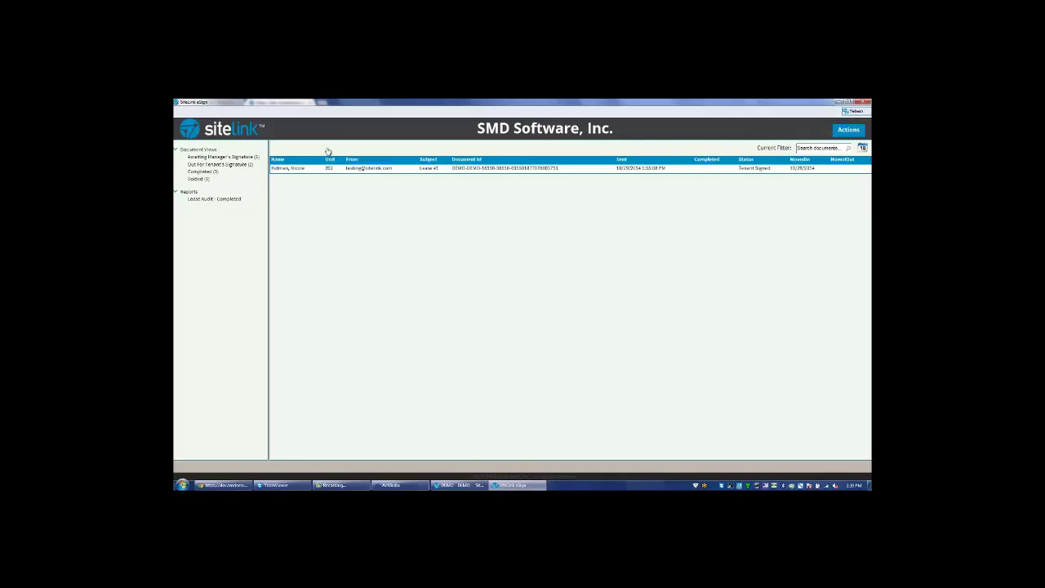
click(202, 173)
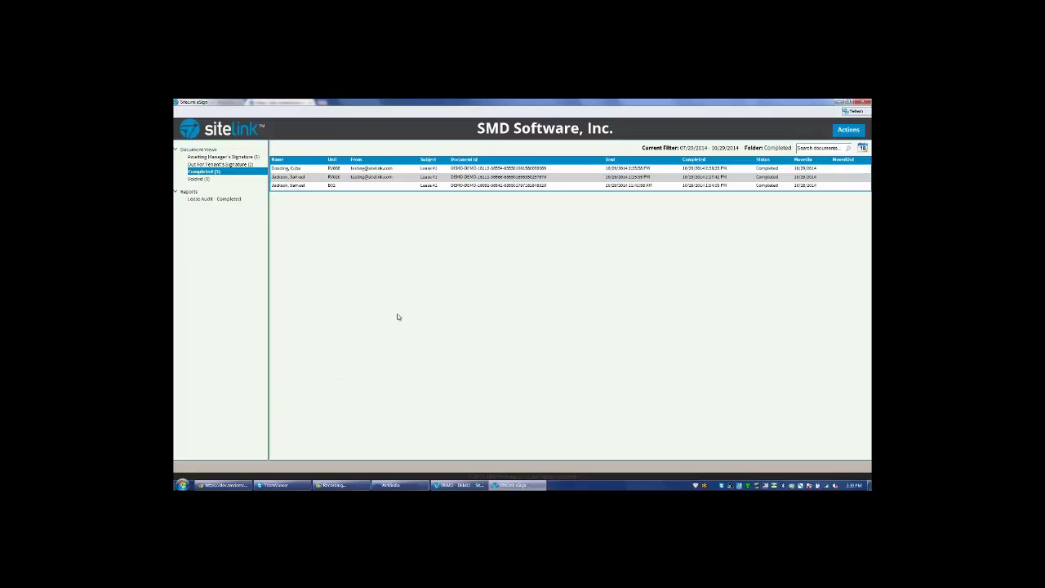
click(211, 164)
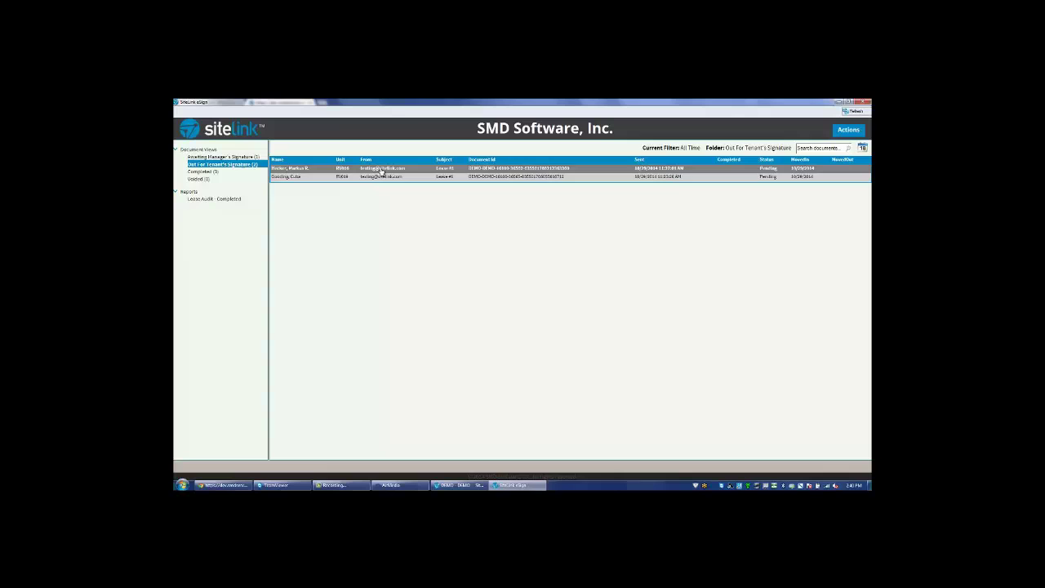
Open a resend e-mail with the signing link for the pending RV016 lease.
click(855, 132)
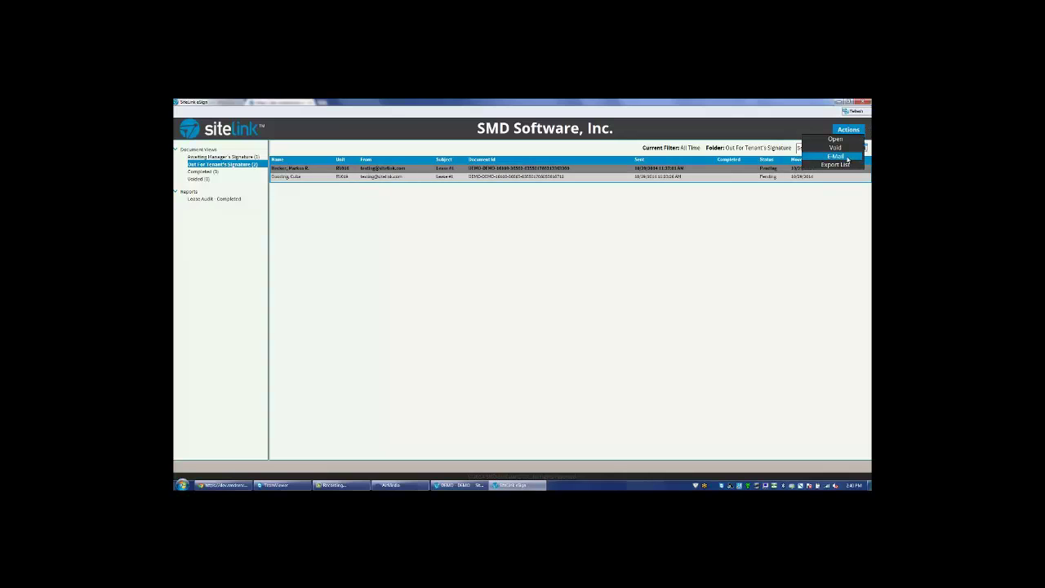
click(847, 157)
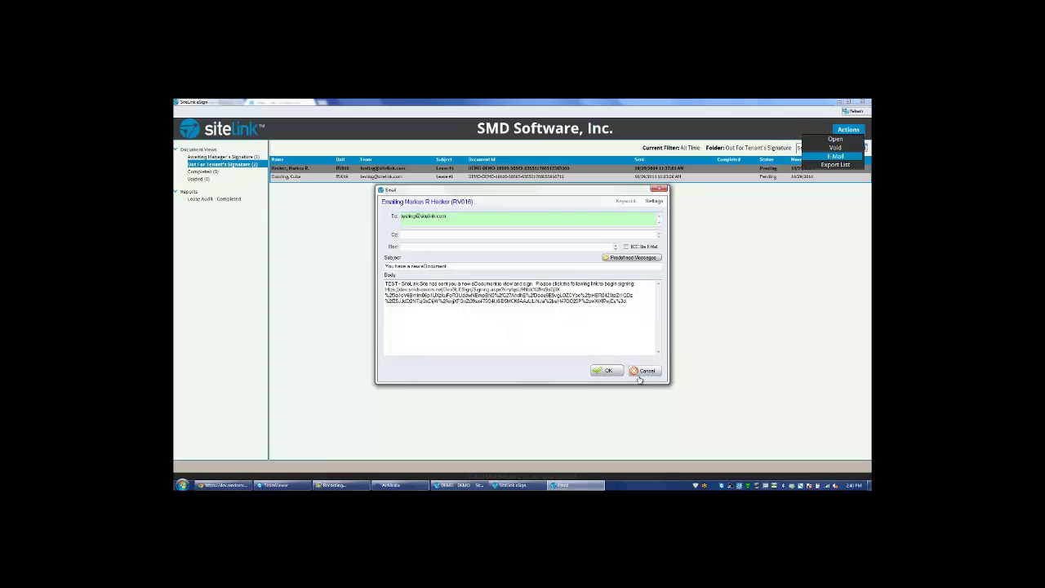